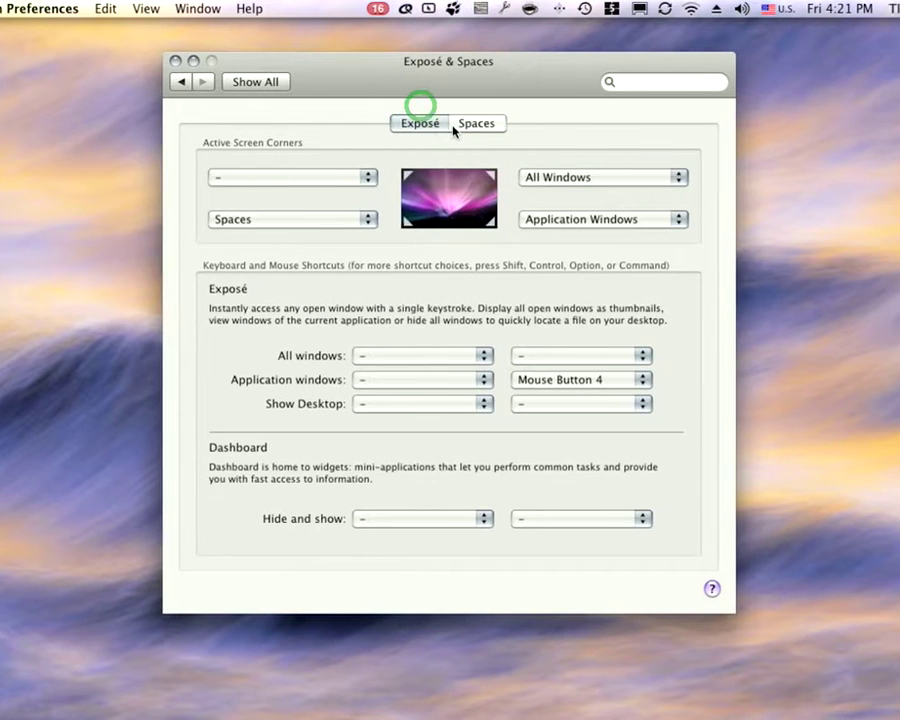
# In the Spaces settings, add a fourth column of spaces and remove it again, accepting the modified application bindings
pyautogui.click(465, 125)
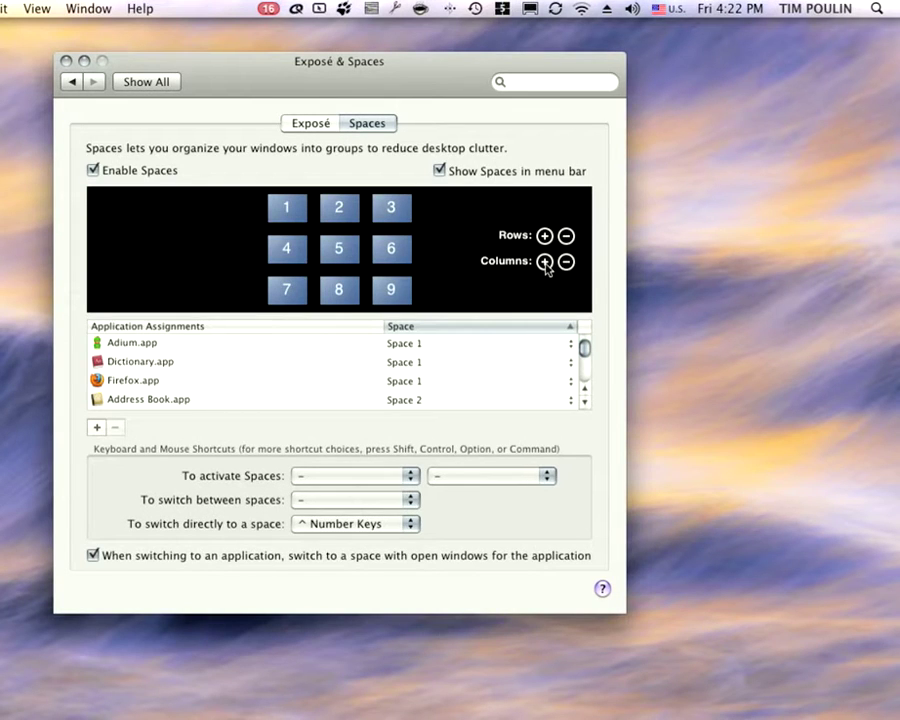
pyautogui.click(544, 262)
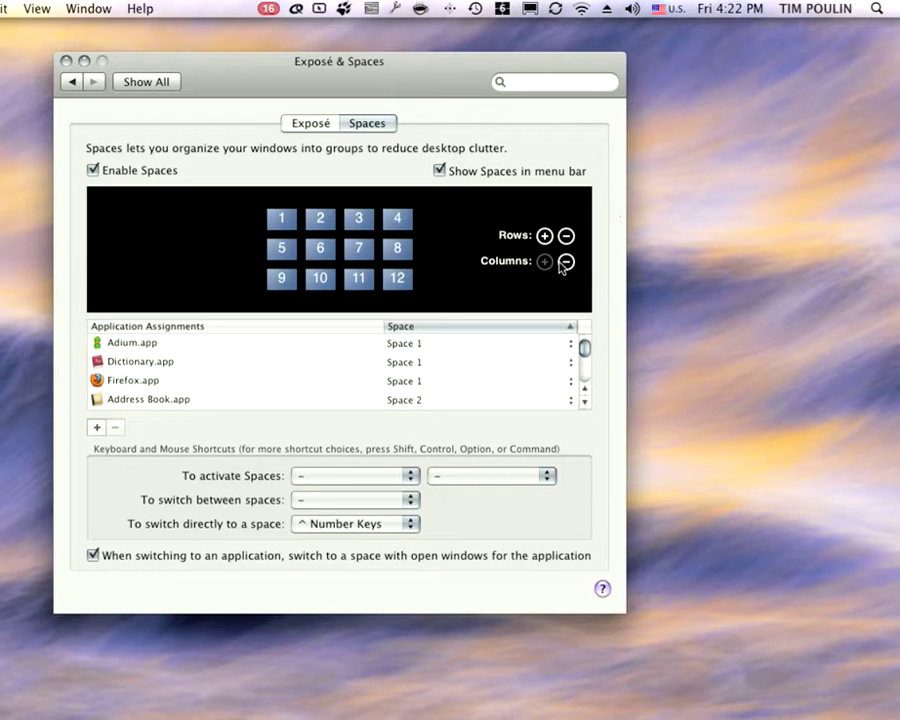
pyautogui.click(566, 262)
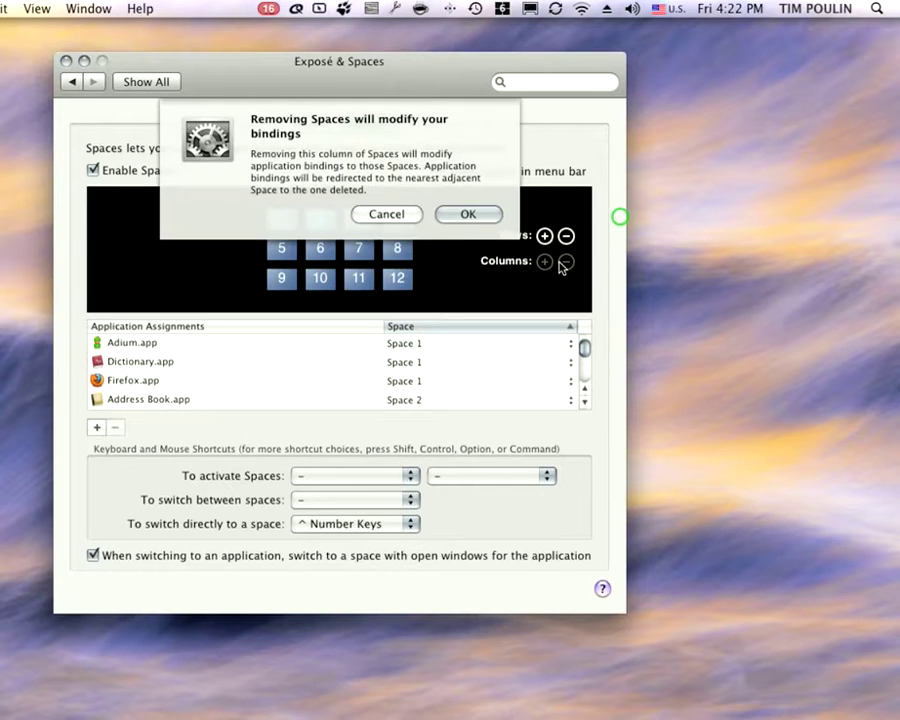
pyautogui.click(457, 214)
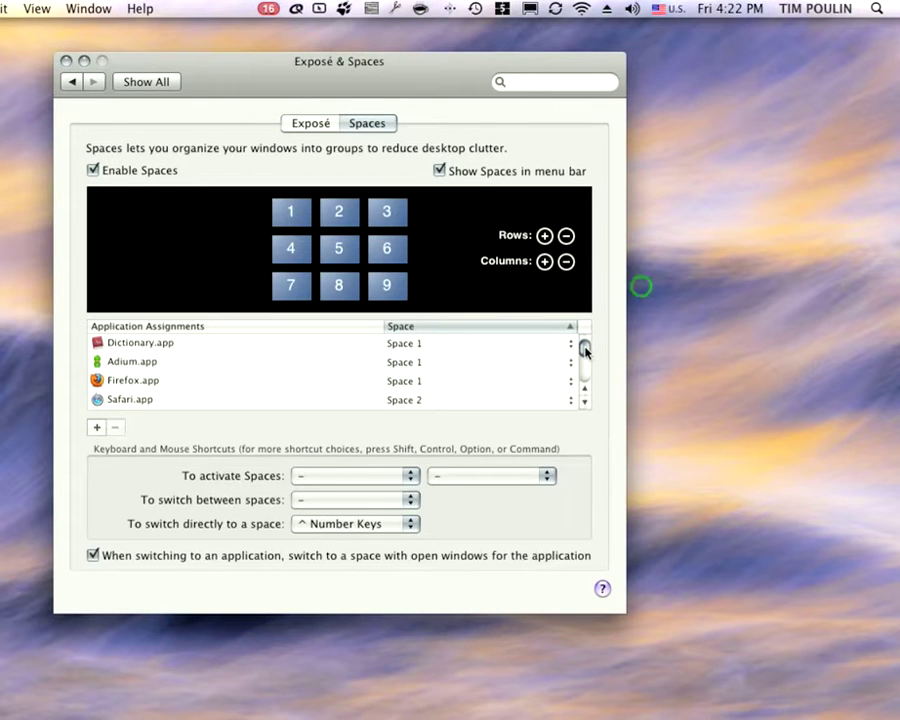
# Assign OmniFocus.app to Space 9 in the application assignments
pyautogui.moveTo(586, 350); pyautogui.dragTo(584, 382)
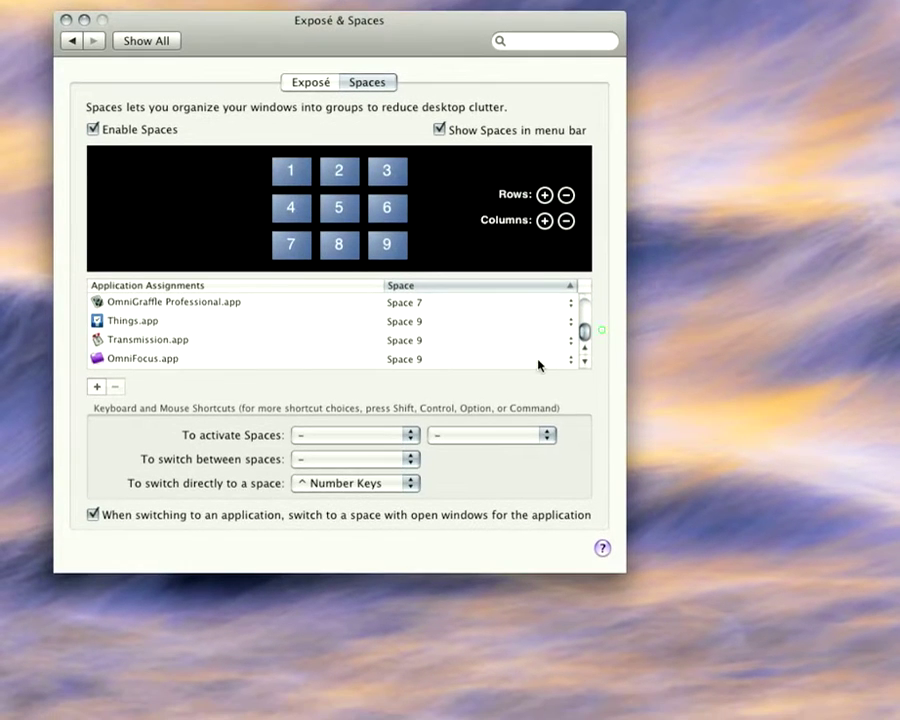
pyautogui.click(538, 386)
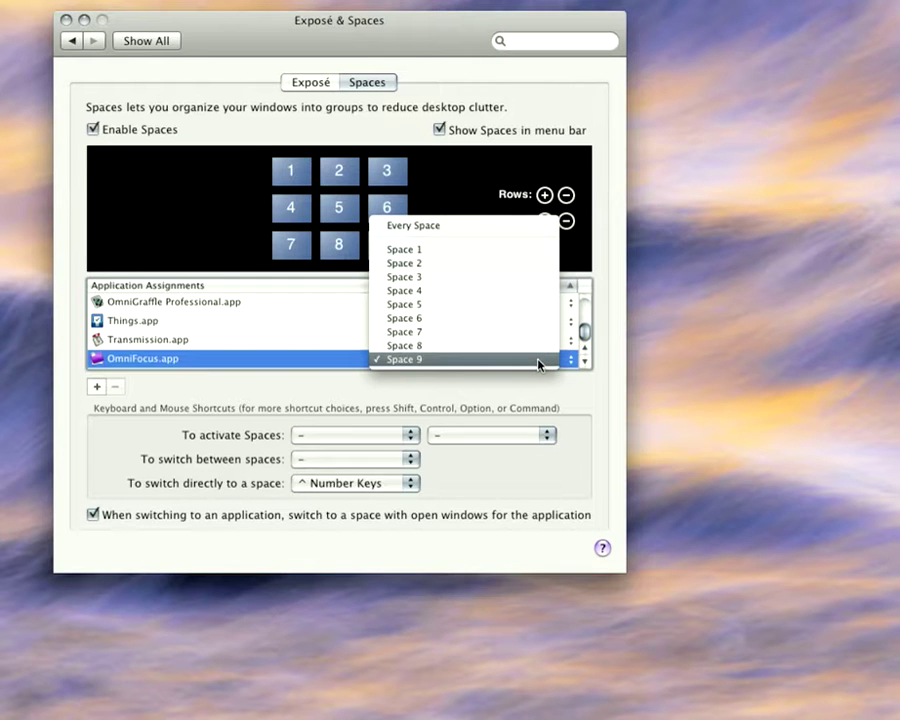
pyautogui.click(538, 364)
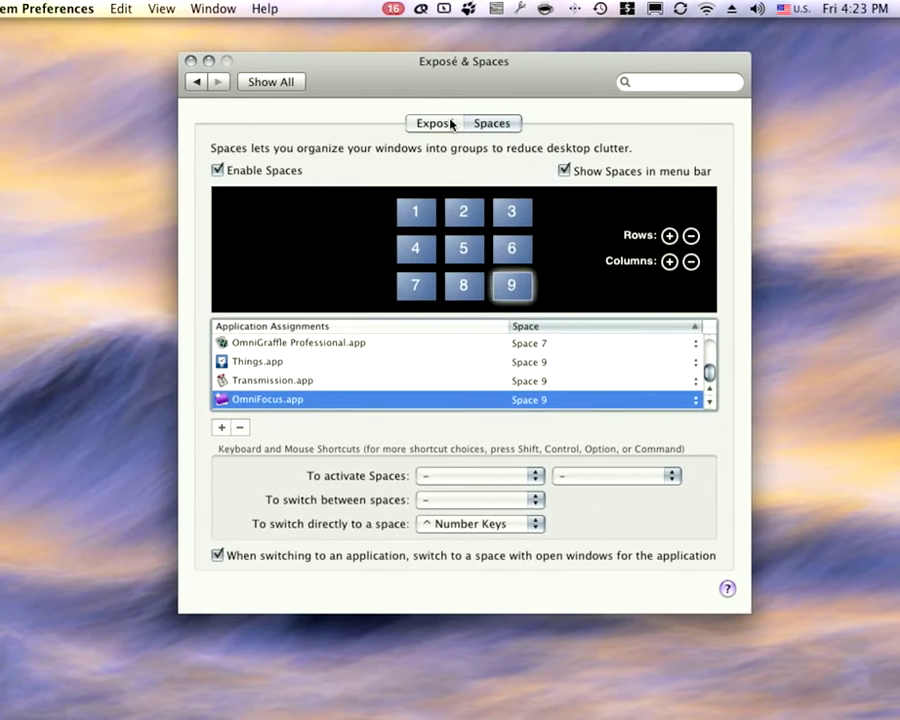
# In the Exposé settings, choose Spaces for the lower-left active screen corner, and return to the Spaces settings
pyautogui.click(325, 1)
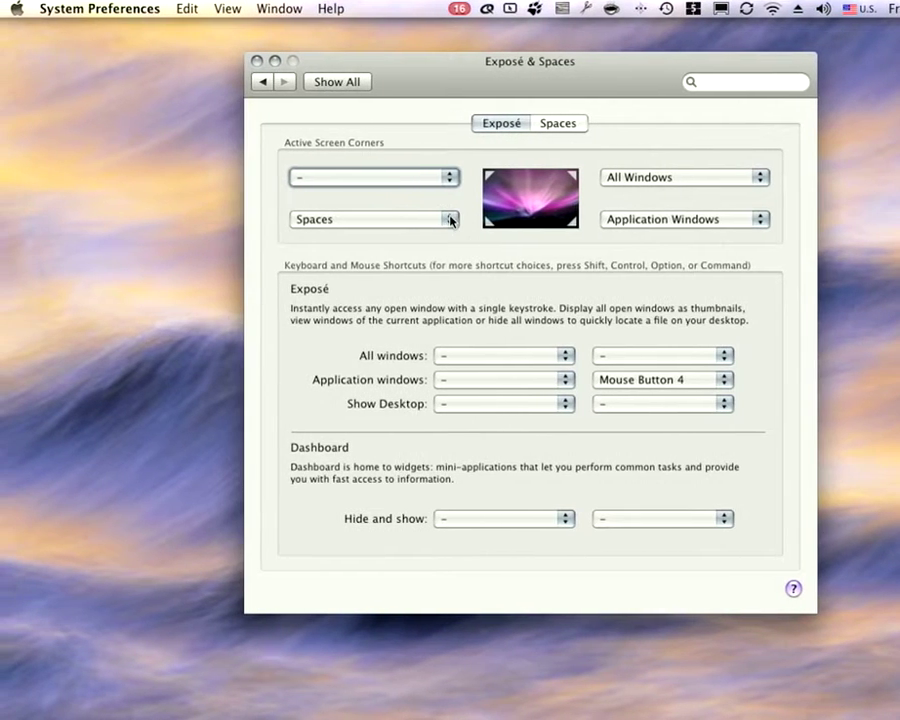
pyautogui.click(449, 220)
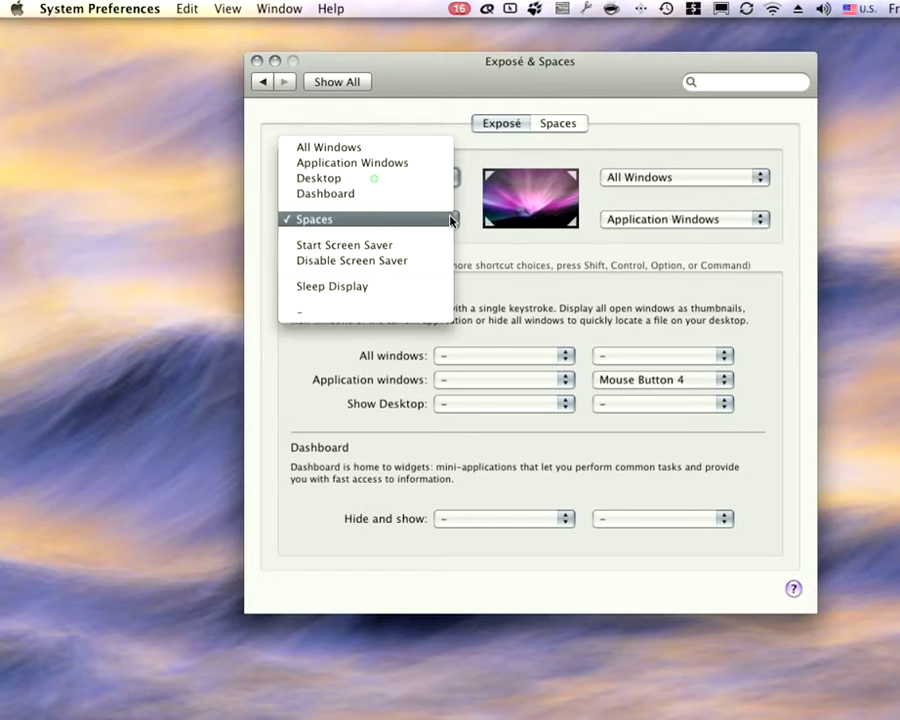
pyautogui.click(449, 218)
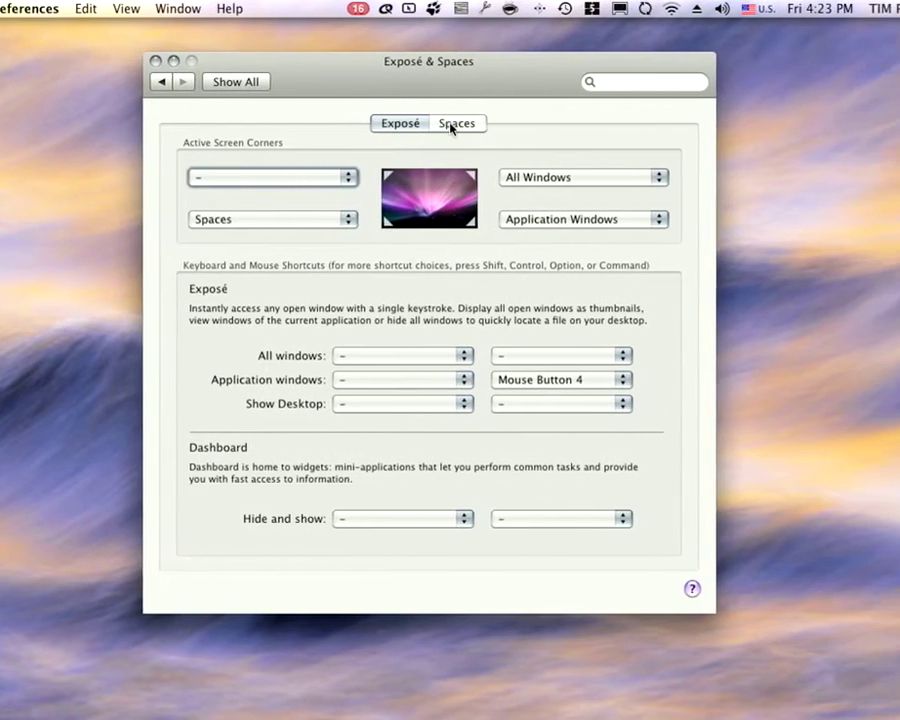
pyautogui.click(485, 123)
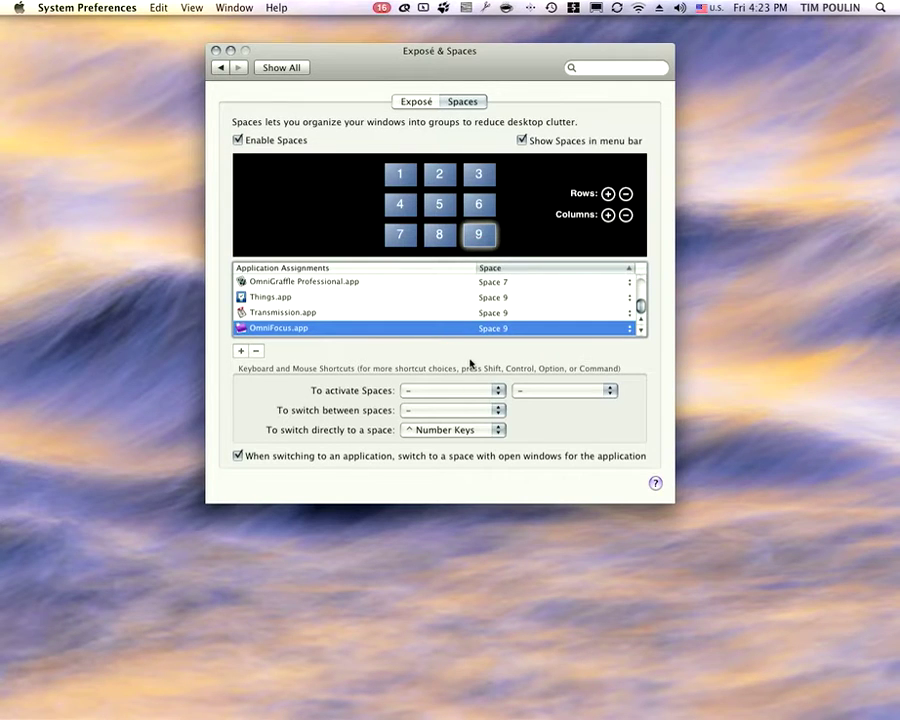
# Switch to OmniFocus in space 9 through the spaces overview and mark work, enjoyment, less often used and Hot corners as completed
pyautogui.moveTo(1, 718)
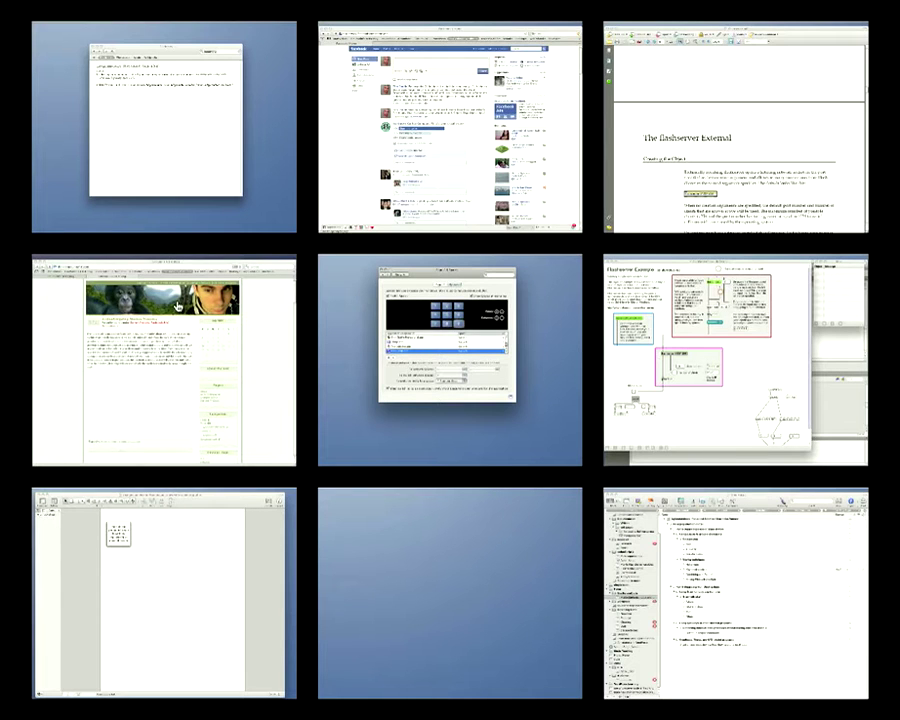
pyautogui.click(718, 554)
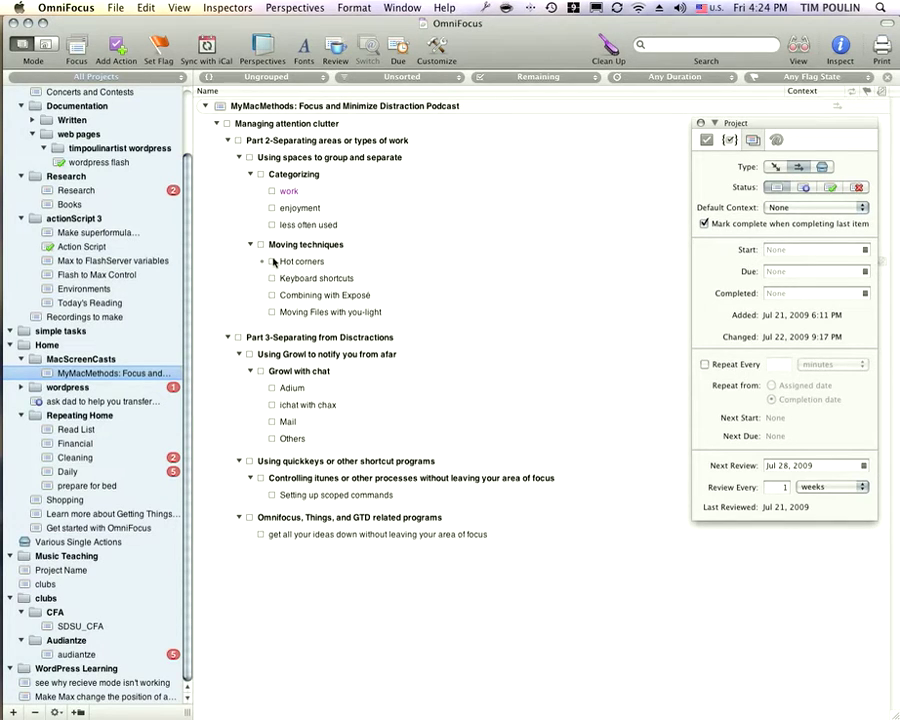
pyautogui.click(271, 191)
pyautogui.click(272, 208)
pyautogui.click(272, 225)
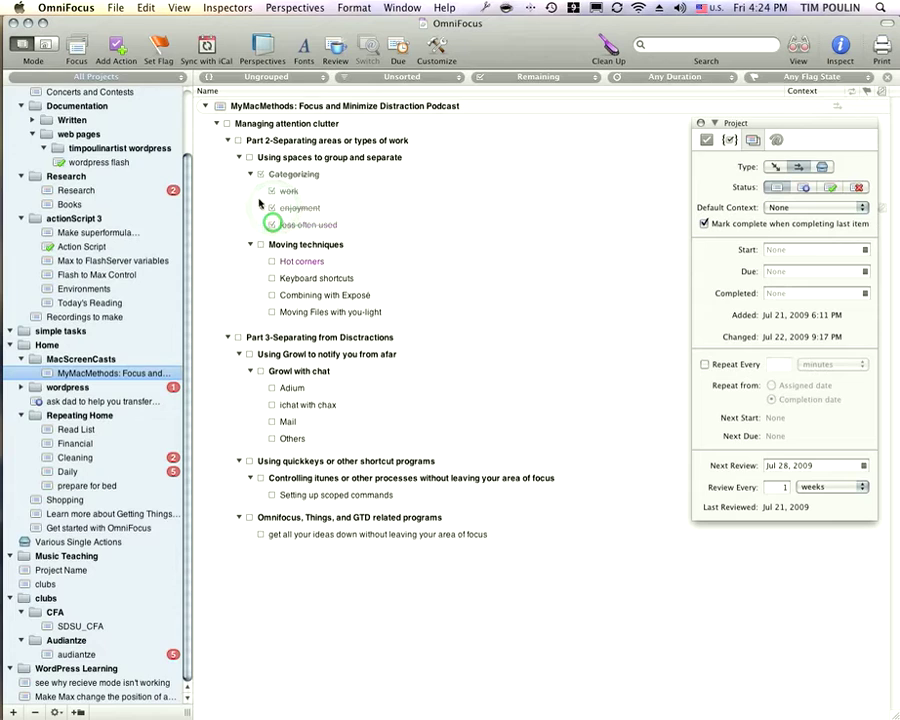
pyautogui.click(271, 262)
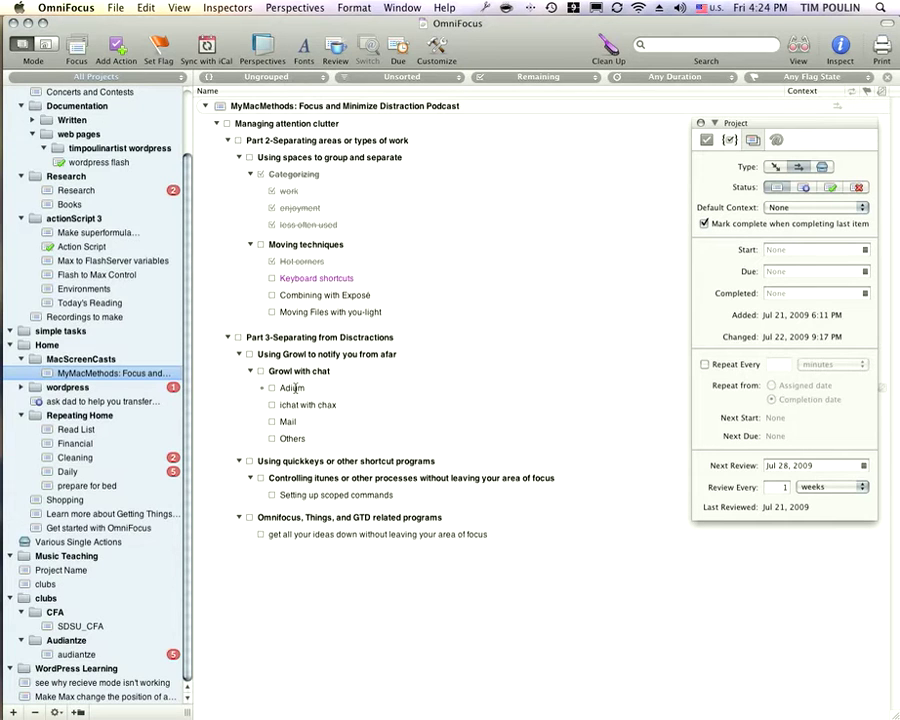
# Return to the System Preferences space through the spaces overview and choose ^ Number Keys for switching directly to a space
pyautogui.press('F9')
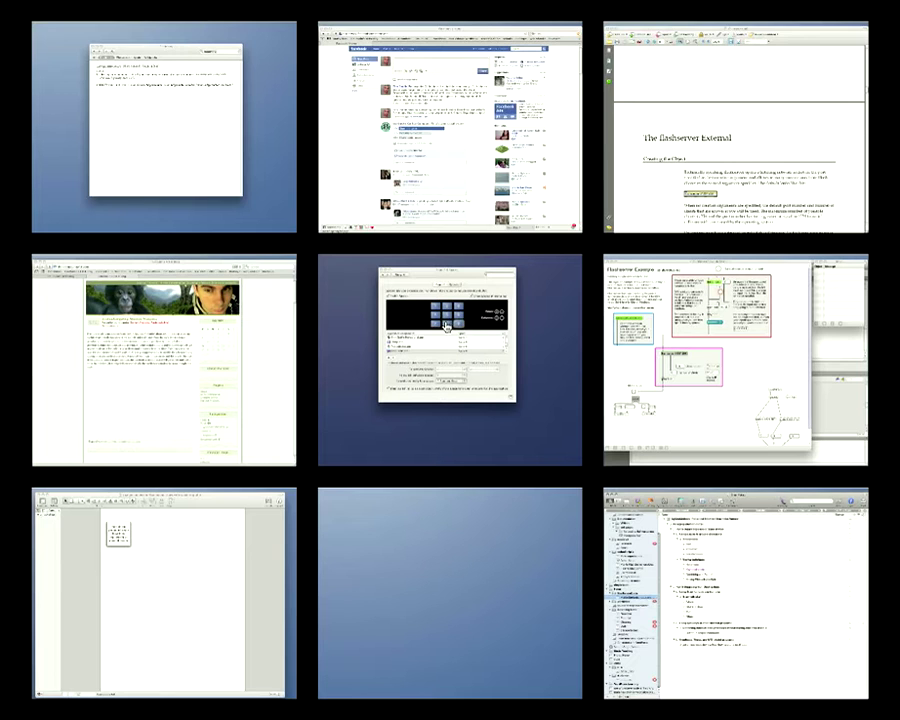
pyautogui.click(447, 325)
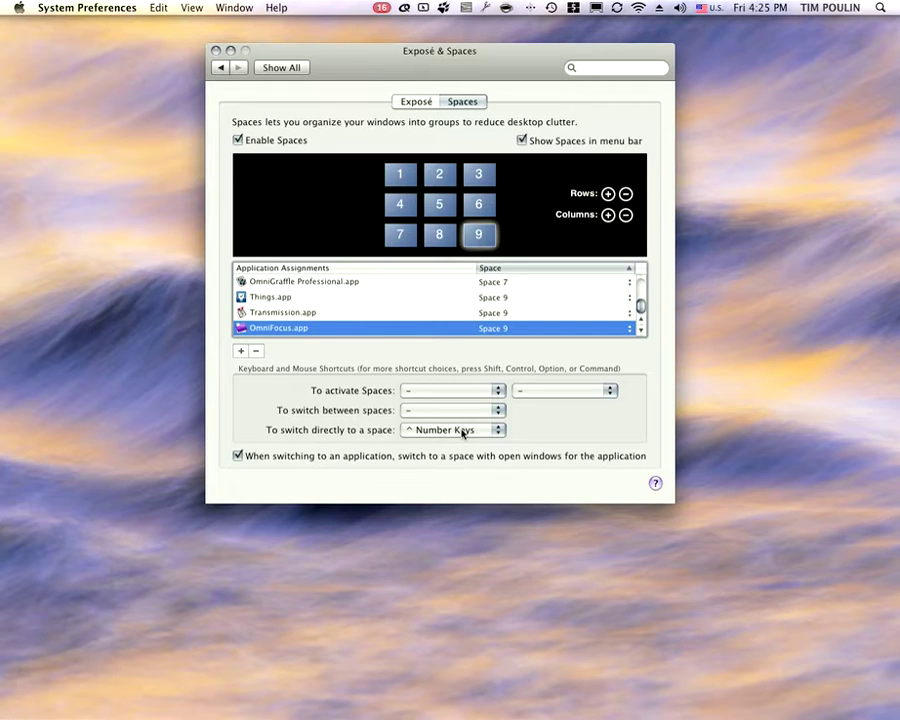
pyautogui.click(422, 430)
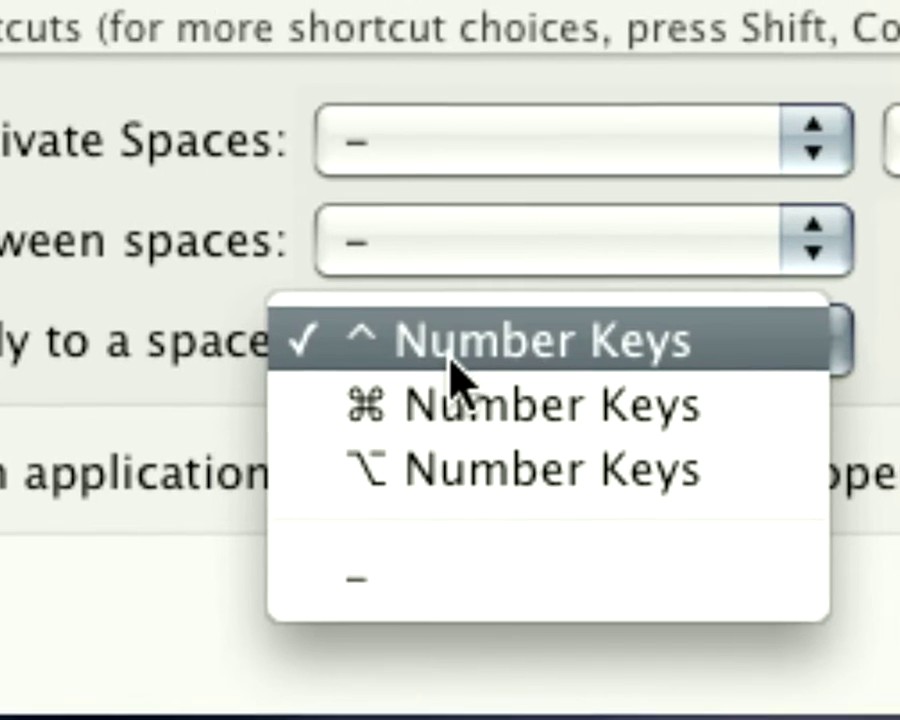
pyautogui.click(450, 364)
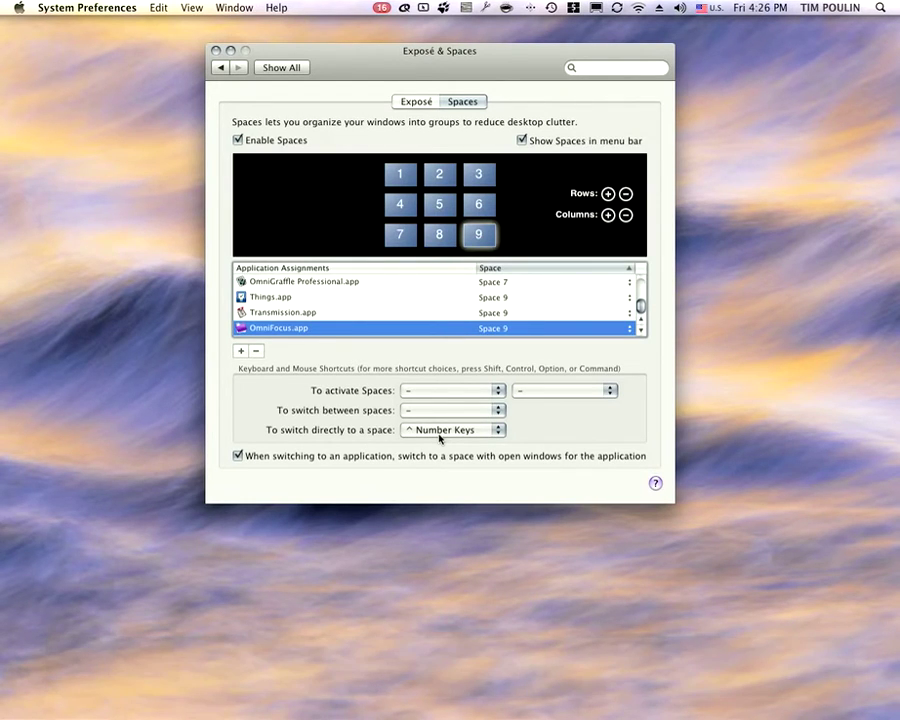
# Switch directly to space 9, go through spaces 1 to 9 in order, and return to space 5
pyautogui.hotkey('ctrl', '9')
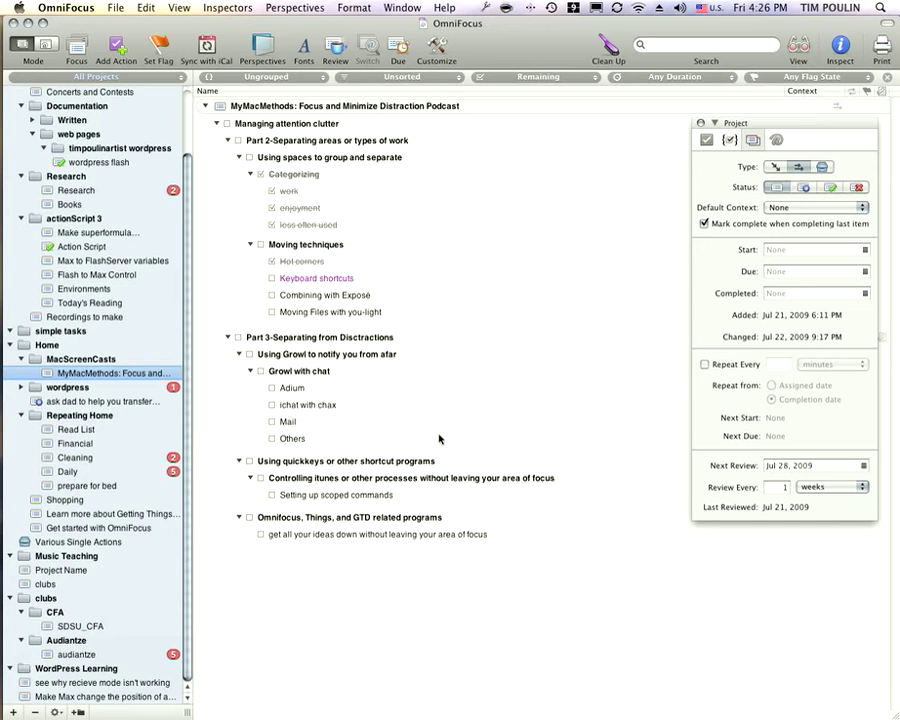
pyautogui.hotkey('ctrl', '1')
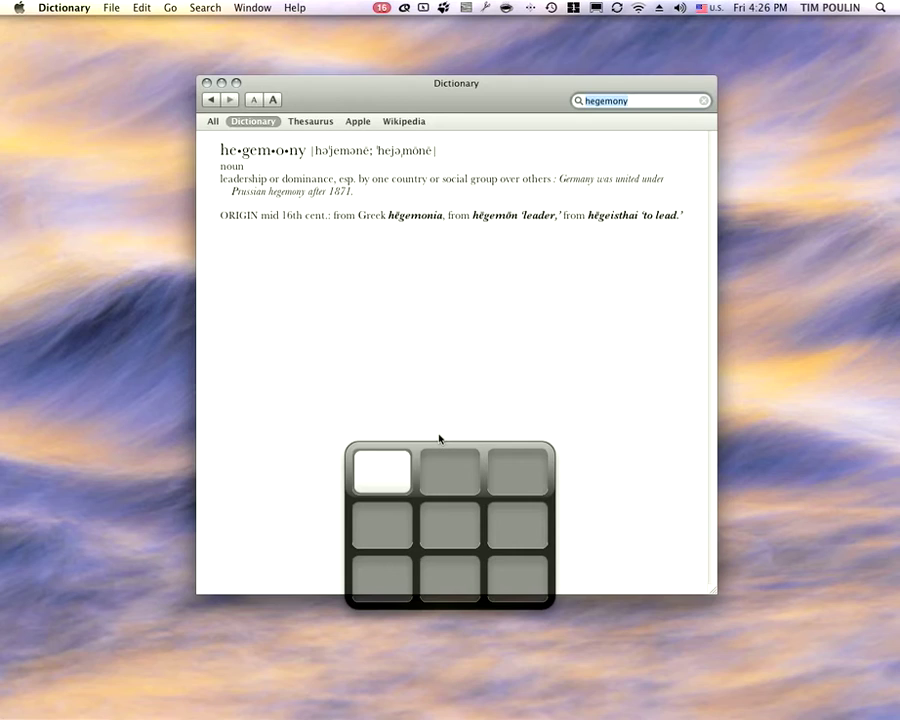
pyautogui.hotkey('ctrl', 'Right')
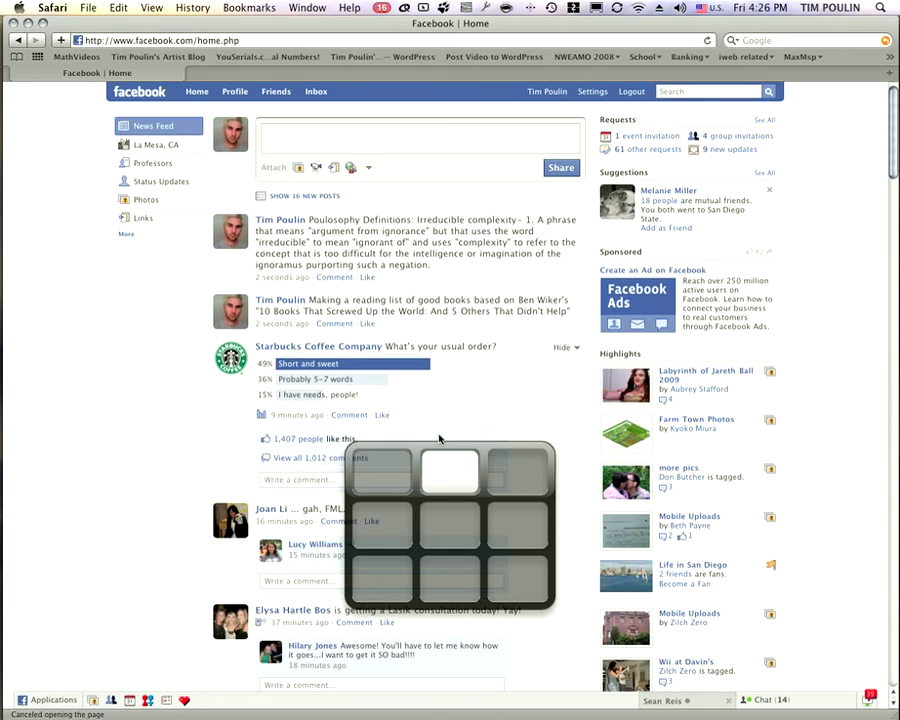
pyautogui.hotkey('ctrl', 'Right')
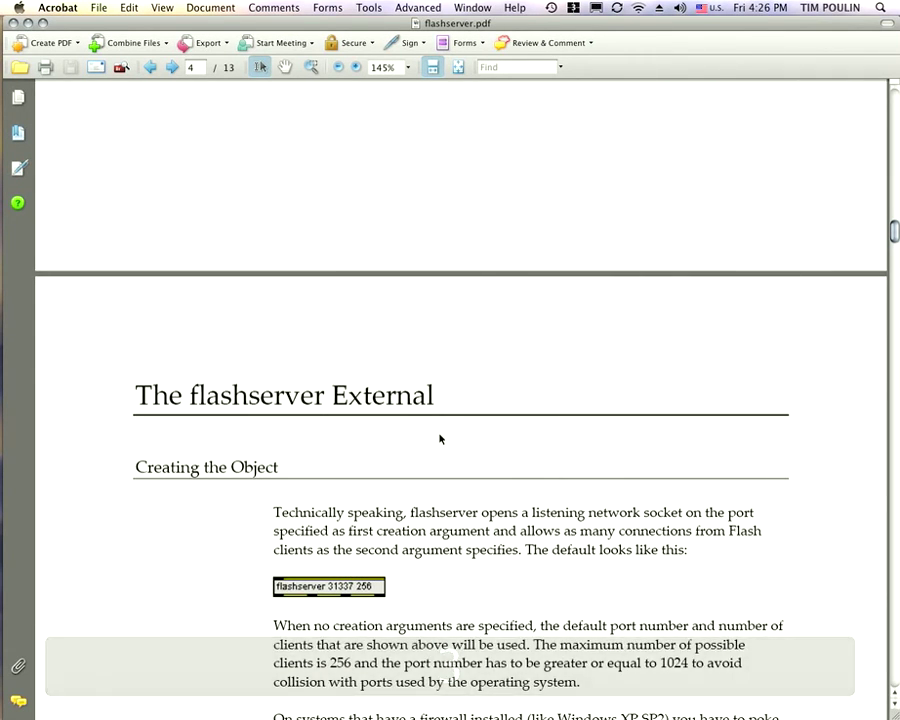
pyautogui.hotkey('ctrl', '4')
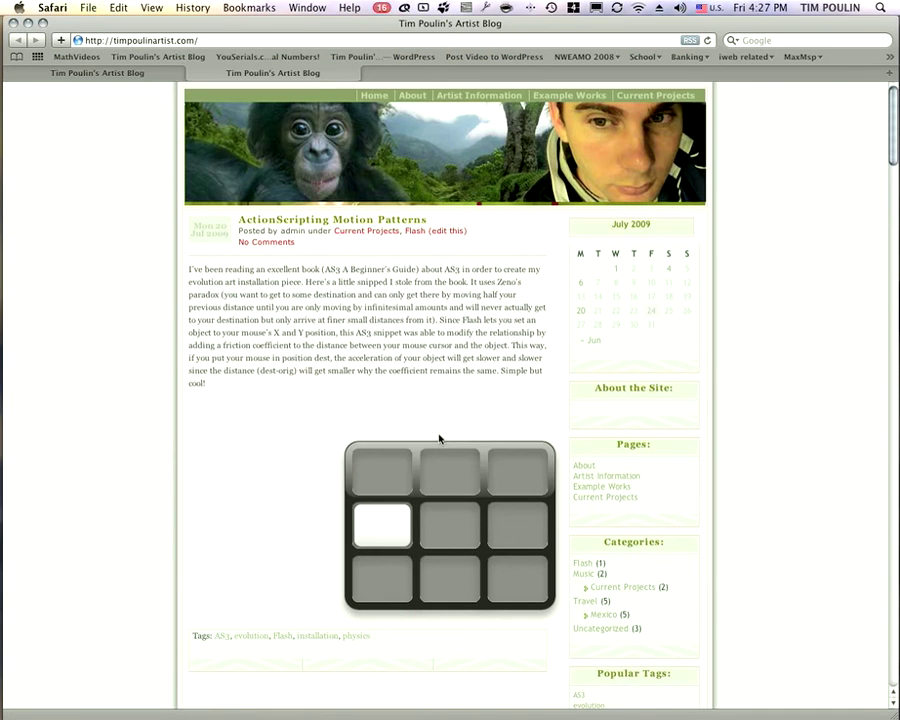
pyautogui.hotkey('ctrl', '5')
pyautogui.hotkey('ctrl', '6')
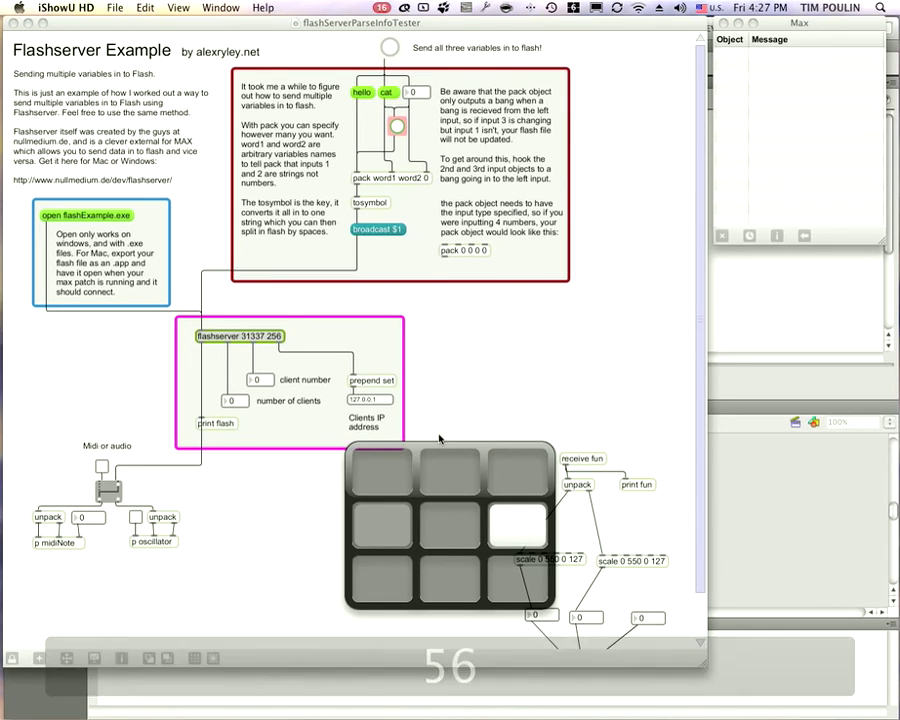
pyautogui.hotkey('ctrl', '7')
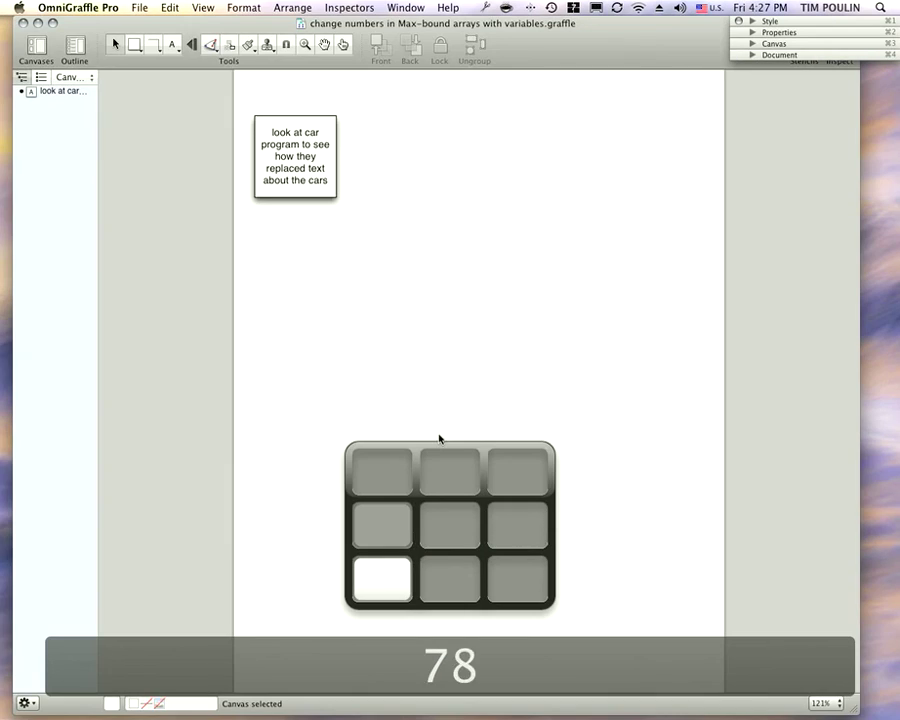
pyautogui.hotkey('ctrl', '8')
pyautogui.hotkey('ctrl', '8')
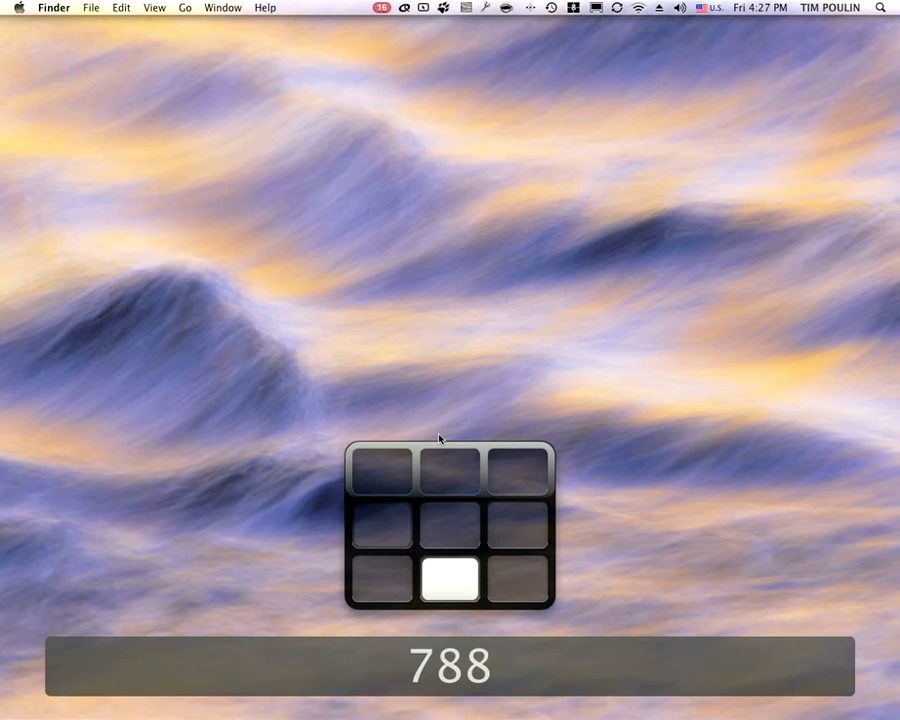
pyautogui.hotkey('ctrl', '9')
pyautogui.hotkey('ctrl', '5')
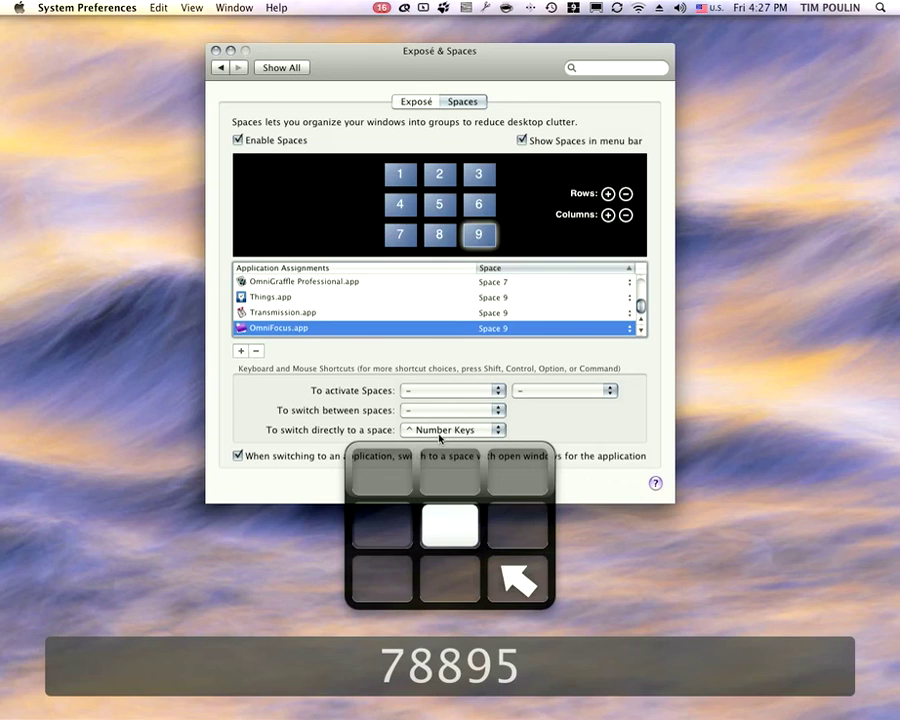